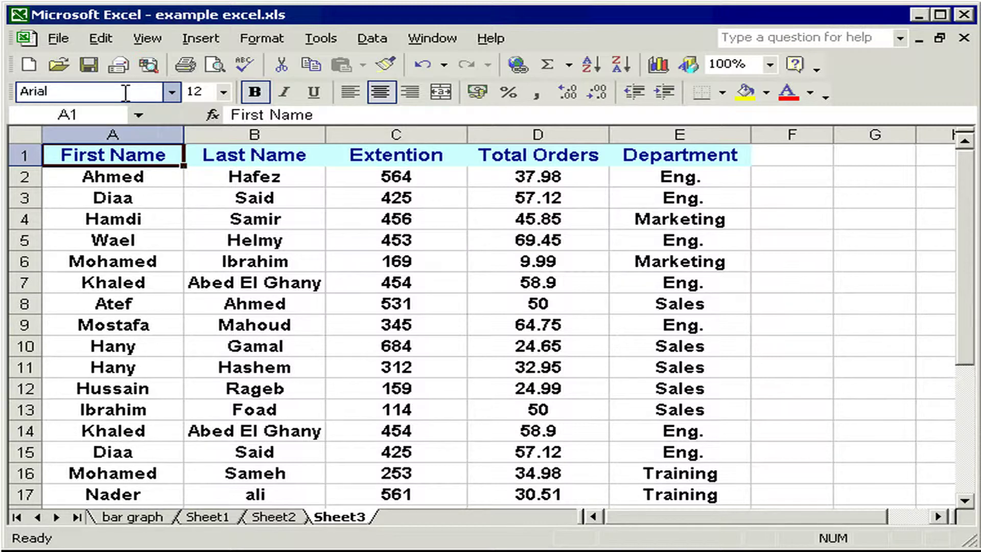
Search for 'Eng.' in Find and Replace with the extra search options expanded
key("ctrl+f")
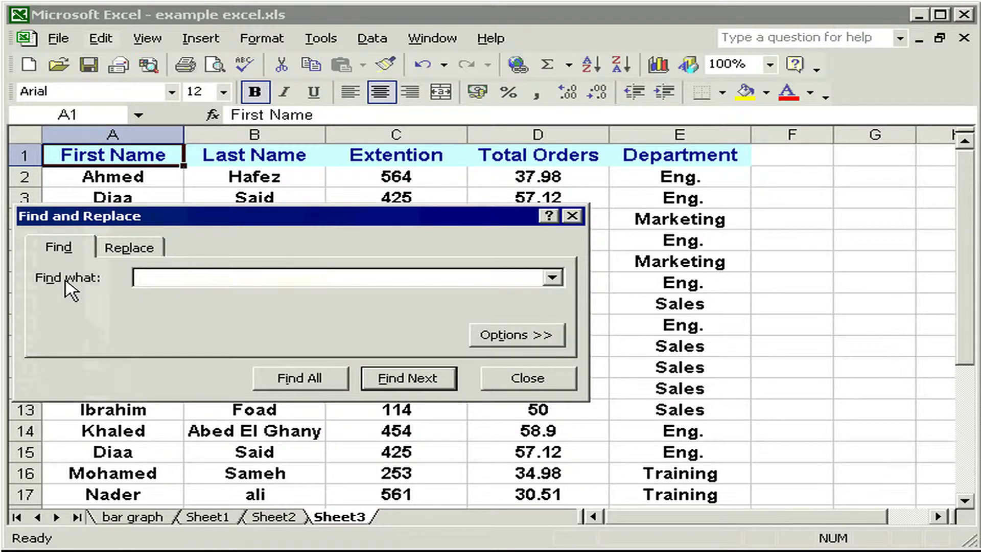
type("E")
type("ng.")
key("alt+t")
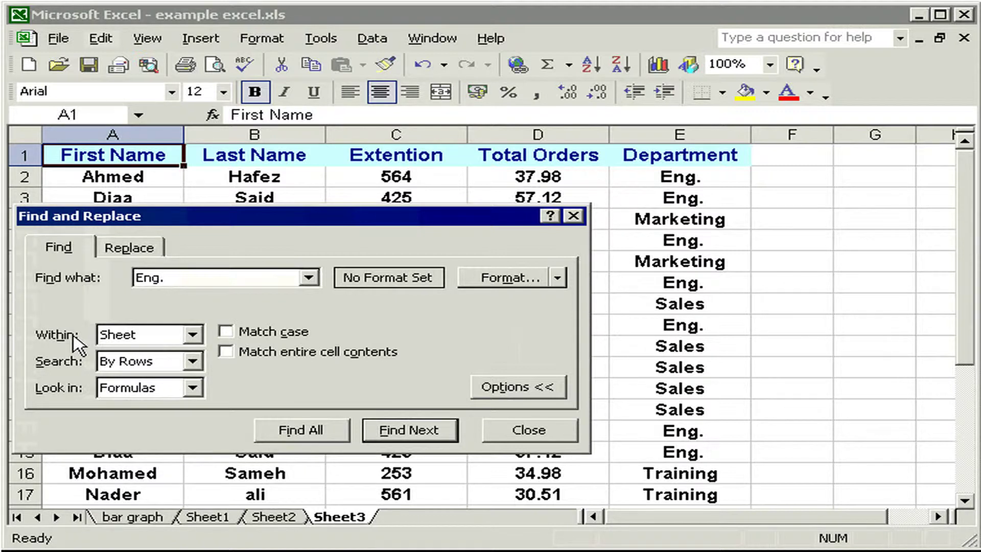
left_click(192, 334)
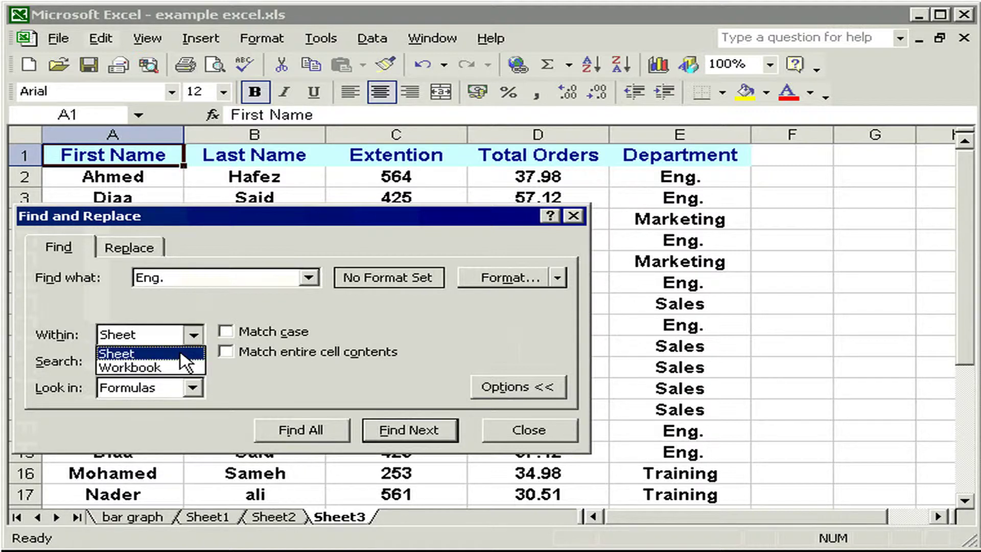
left_click(193, 333)
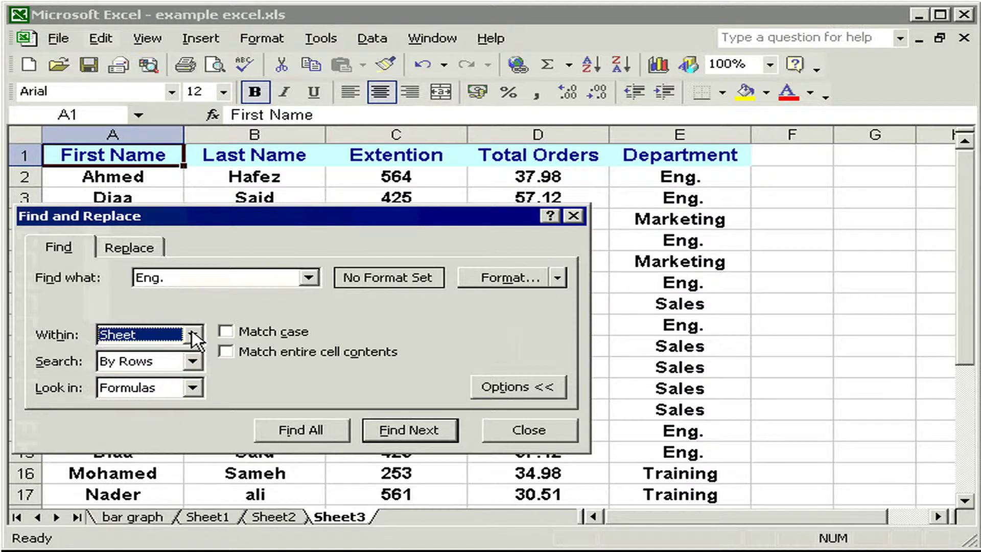
left_click(193, 336)
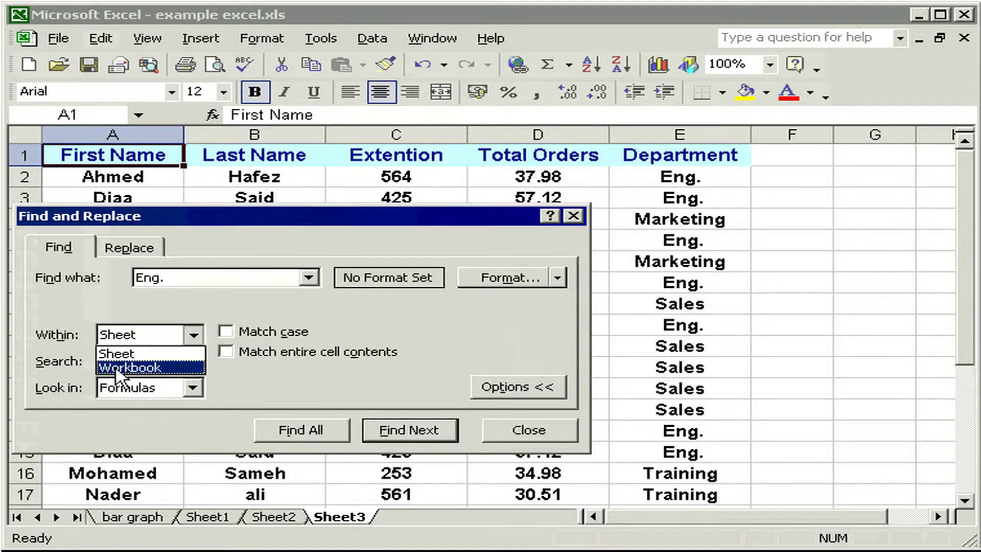
left_click(46, 380)
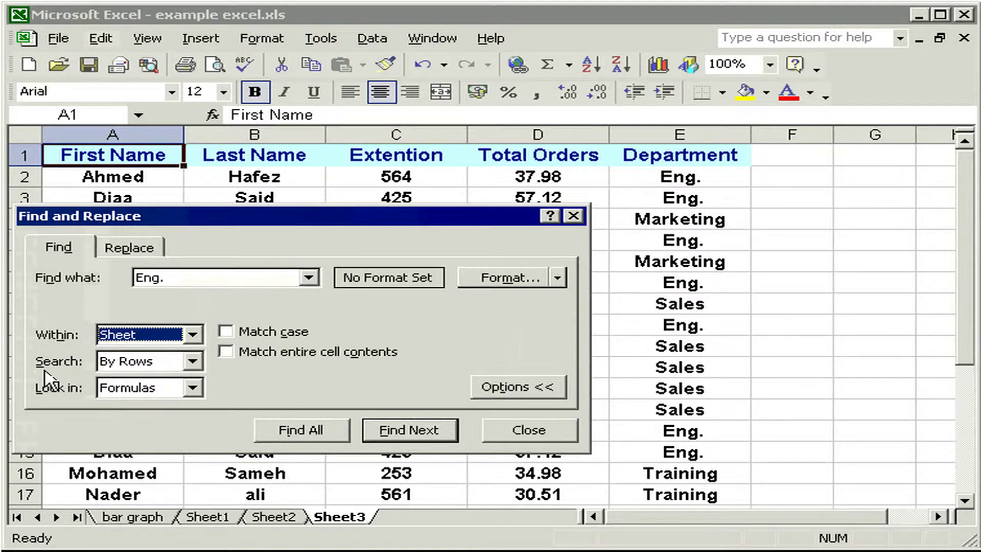
left_click(192, 361)
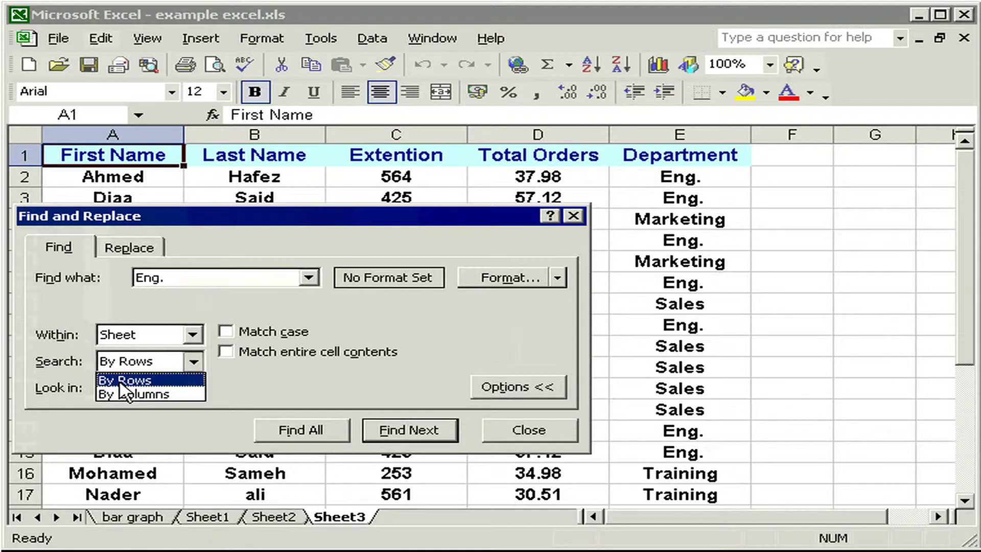
left_click(121, 382)
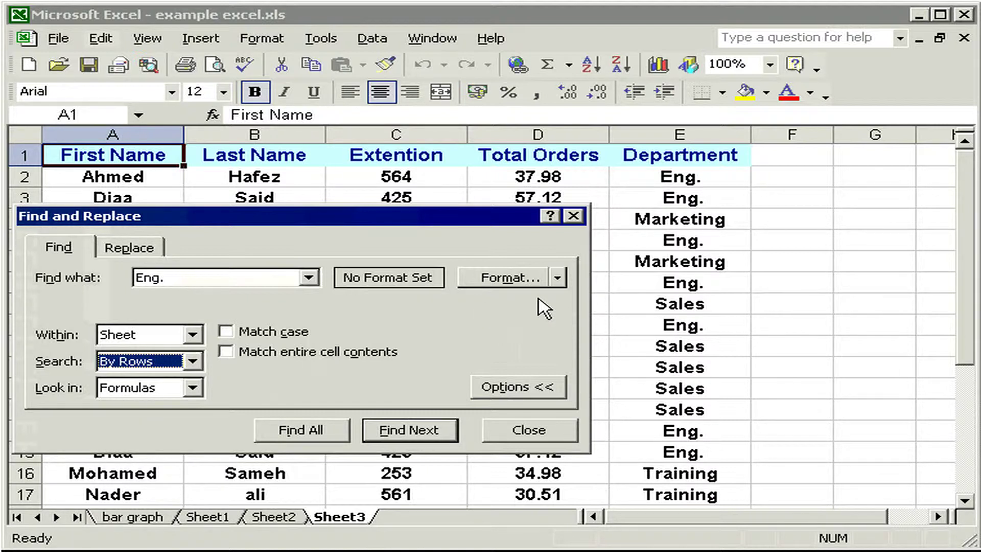
left_click(557, 278)
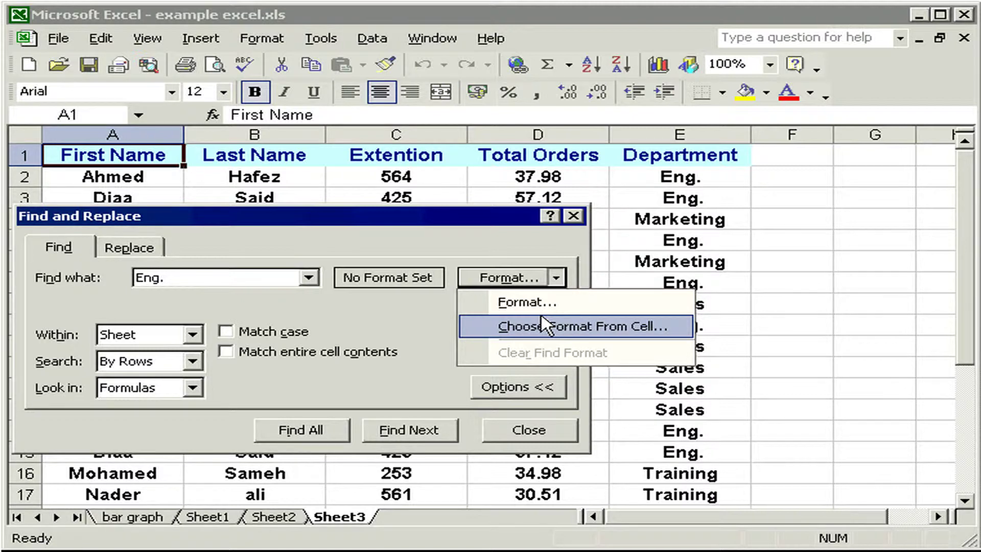
left_click(526, 302)
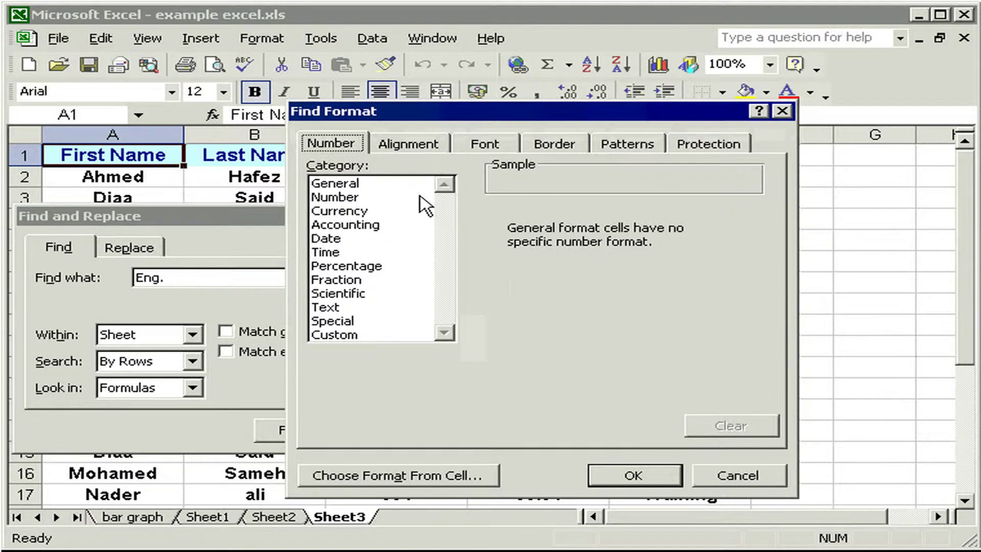
key("Escape")
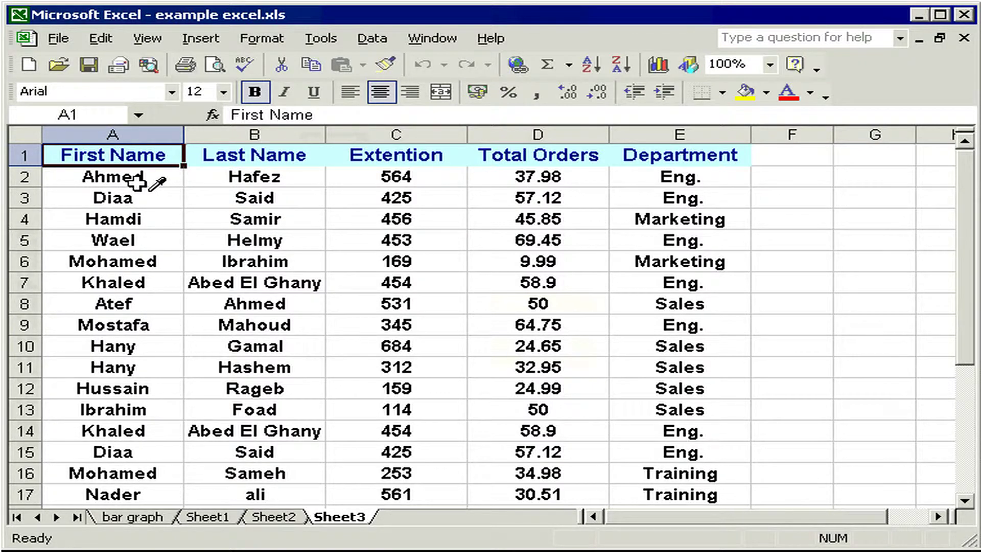
left_click(137, 180)
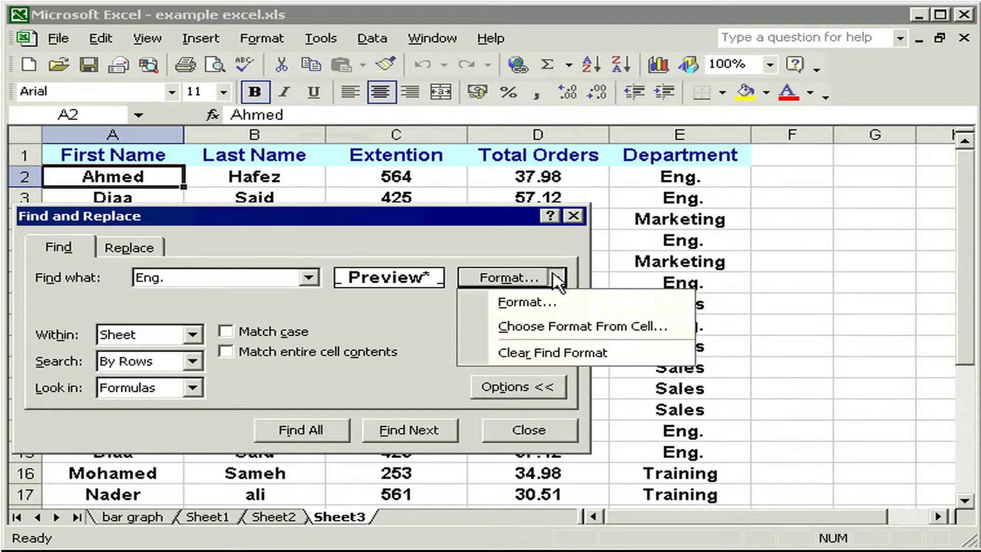
left_click(553, 354)
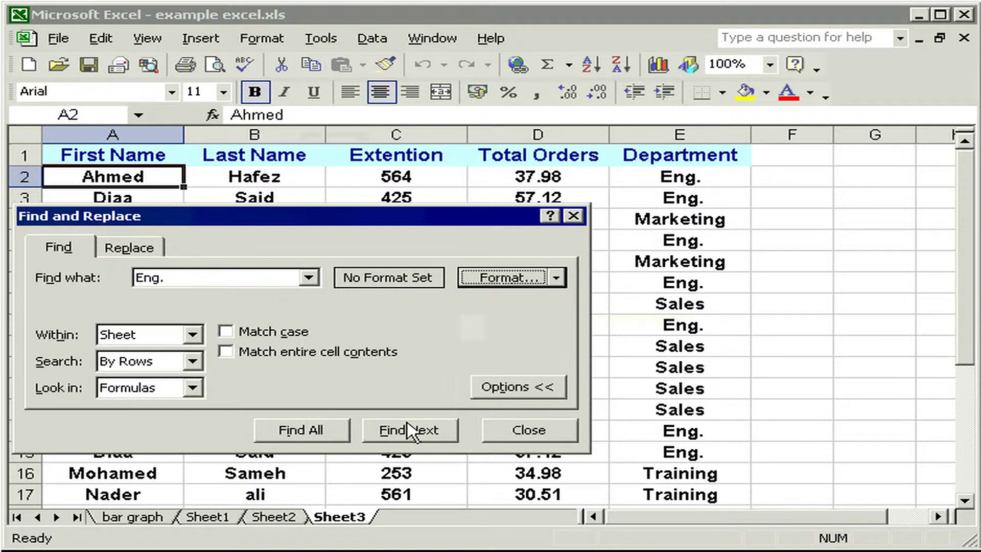
List all 10 cells containing 'Eng.', jump to the E7 match, and show the Replace fields
left_click(409, 430)
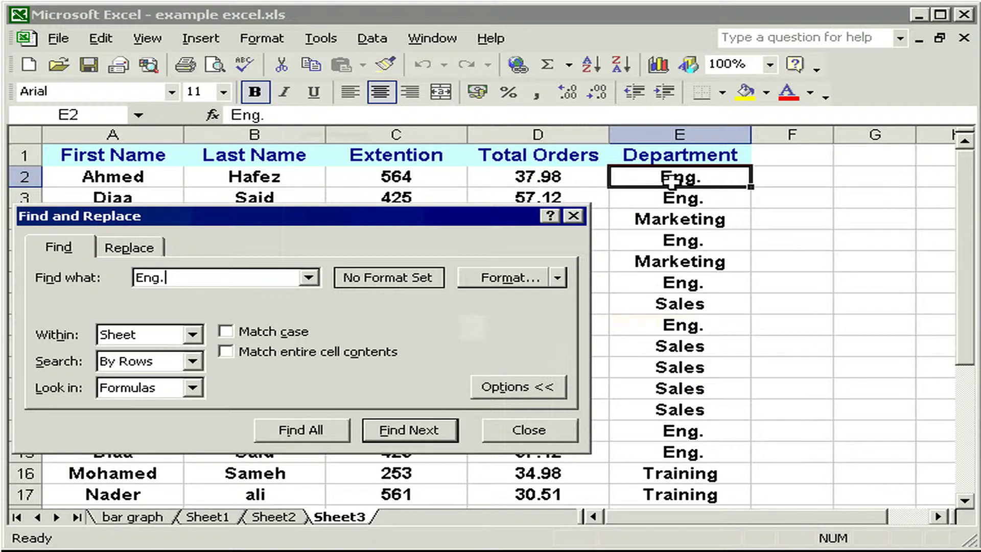
left_click(330, 433)
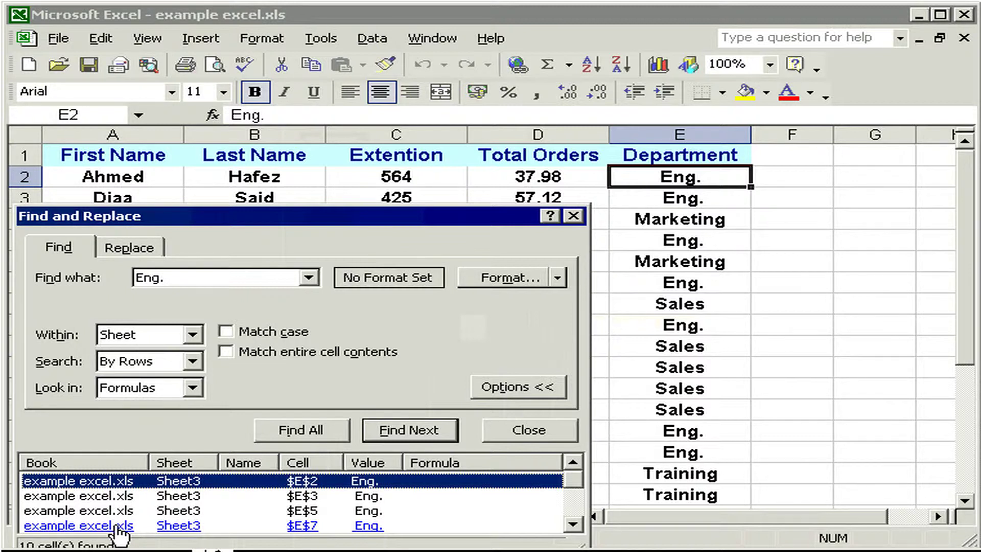
left_click(119, 526)
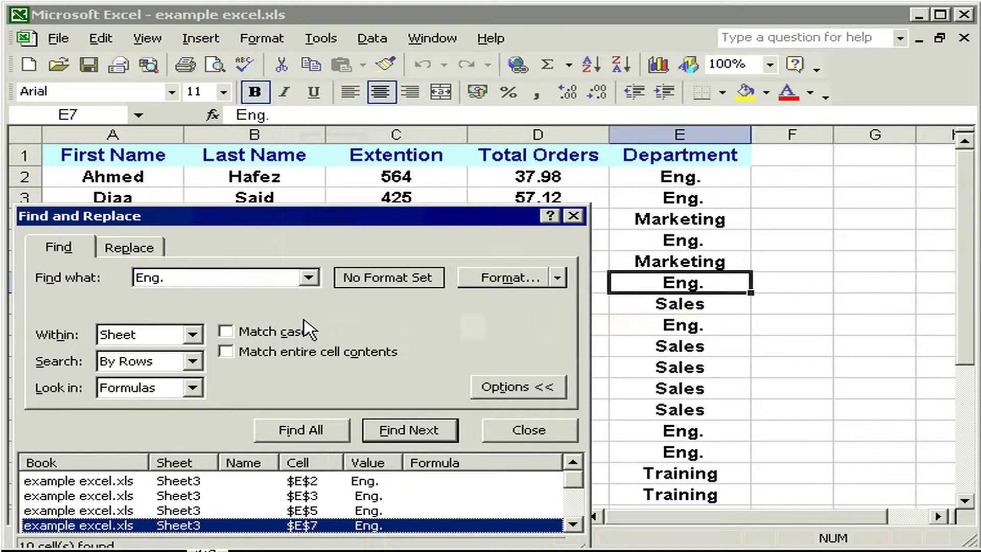
left_click(149, 258)
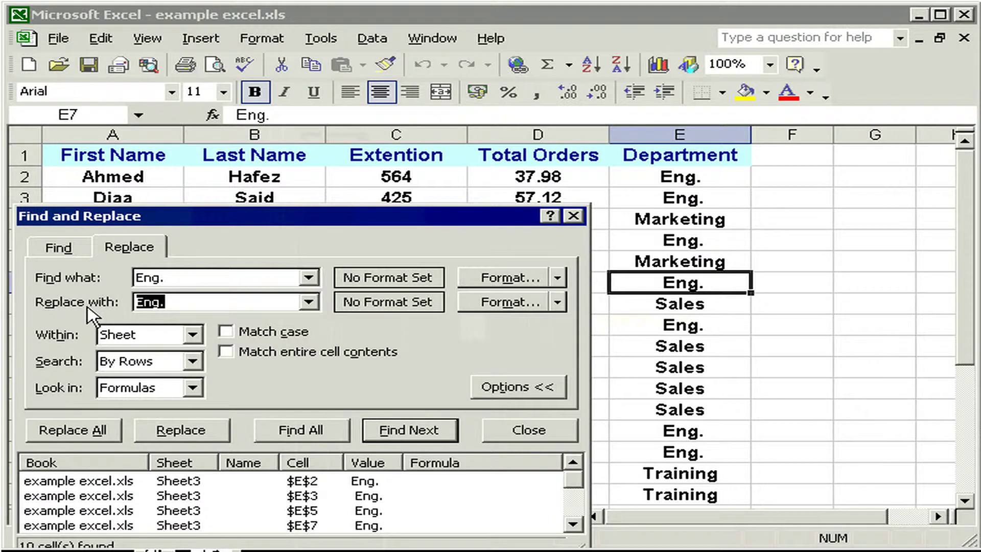
Replace the 'Eng.' in cell E9 with 'Engineering'
type("Engi")
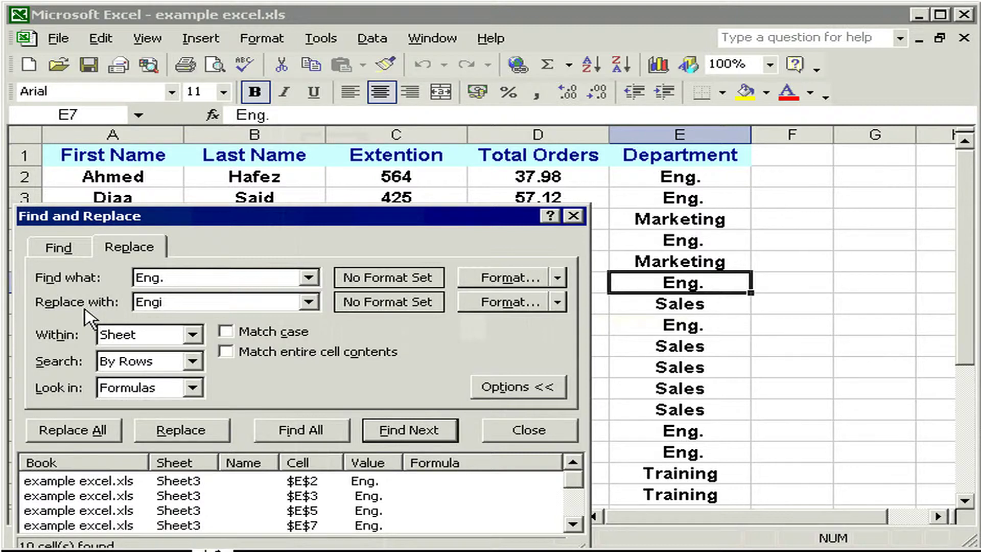
type("neering")
key("Return")
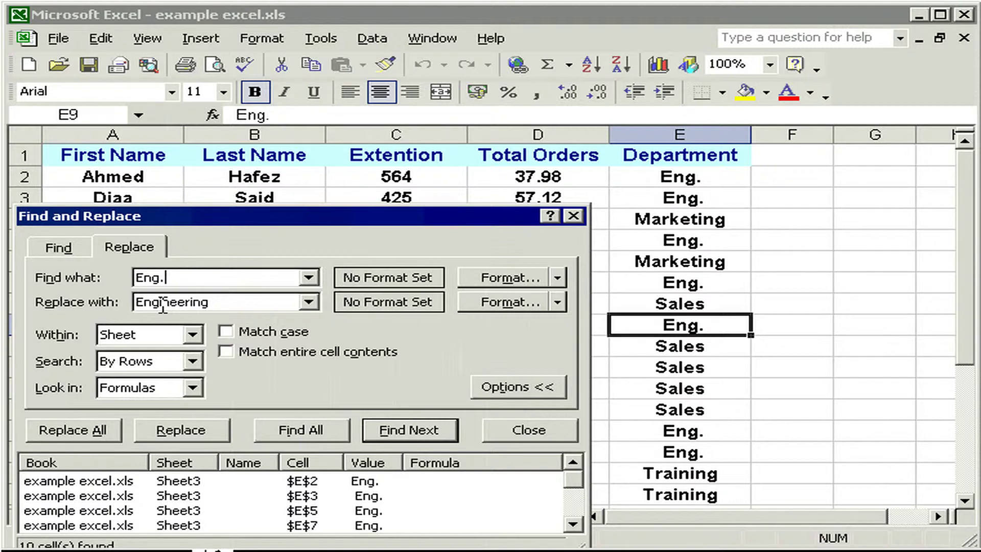
left_click(180, 430)
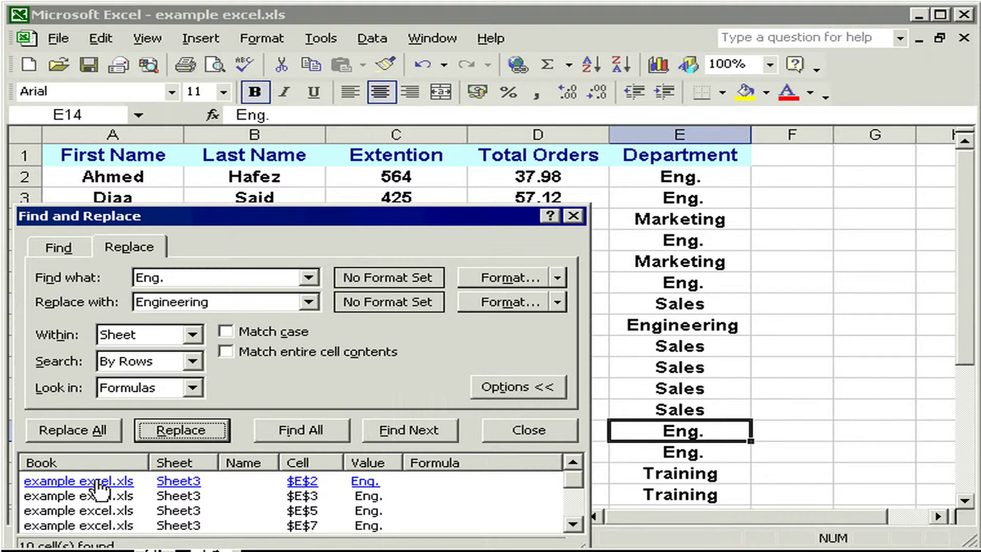
Replace E2 and all remaining 'Eng.' entries (8 replacements) with 'Engineering', then close the dialog
left_click(162, 434)
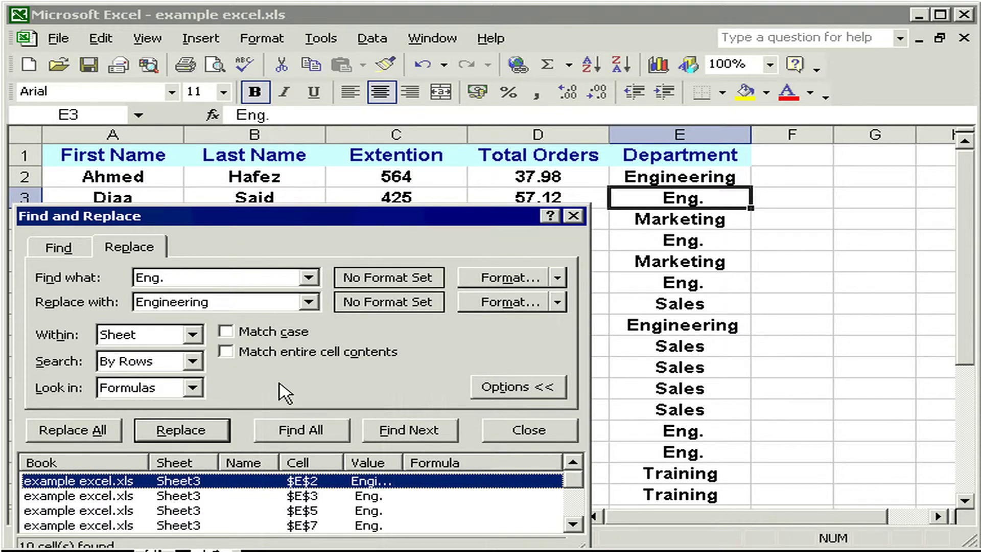
key("alt+a")
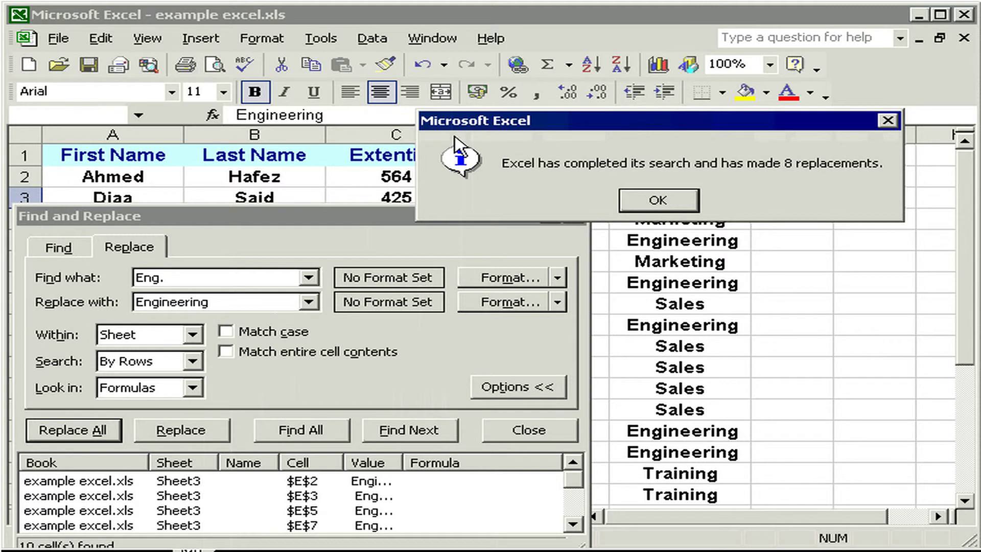
left_click(658, 199)
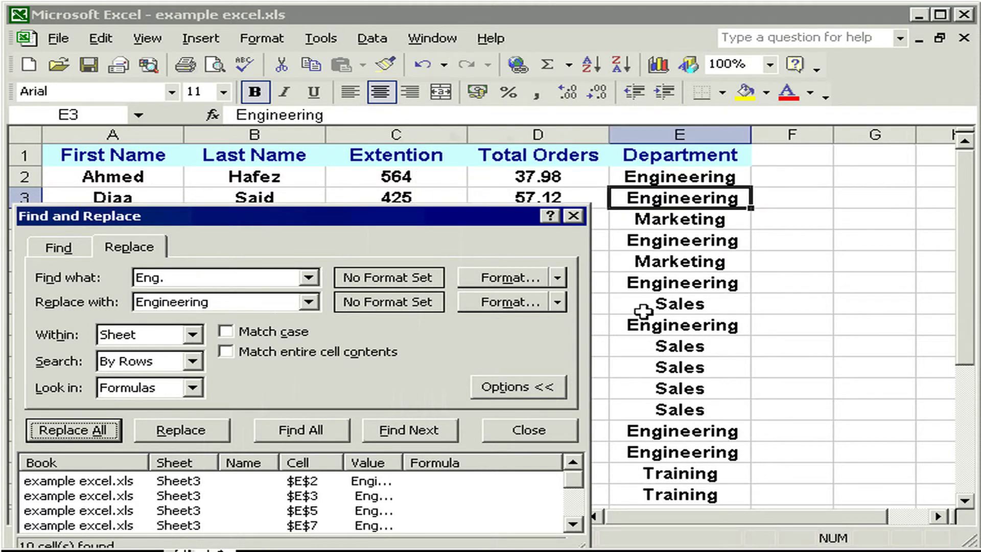
key("Escape")
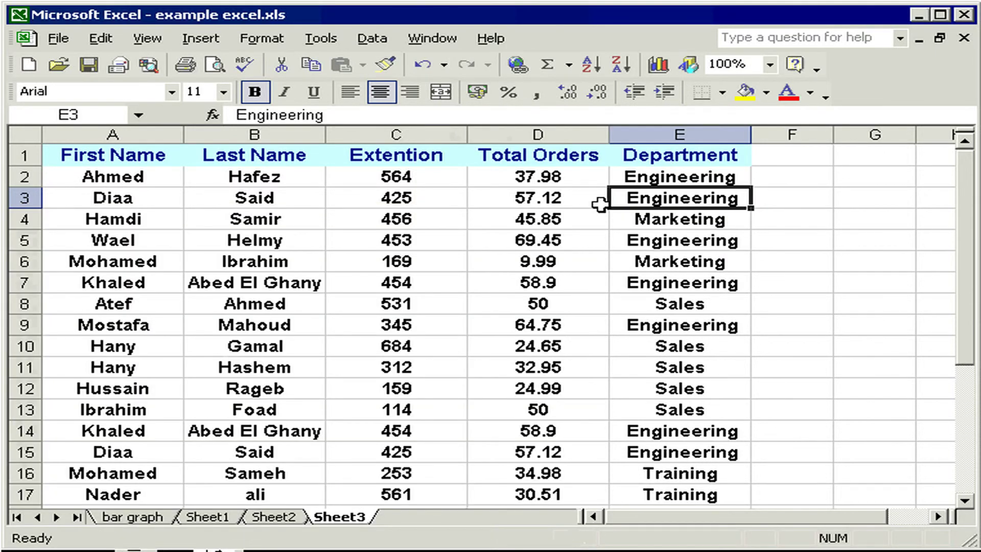